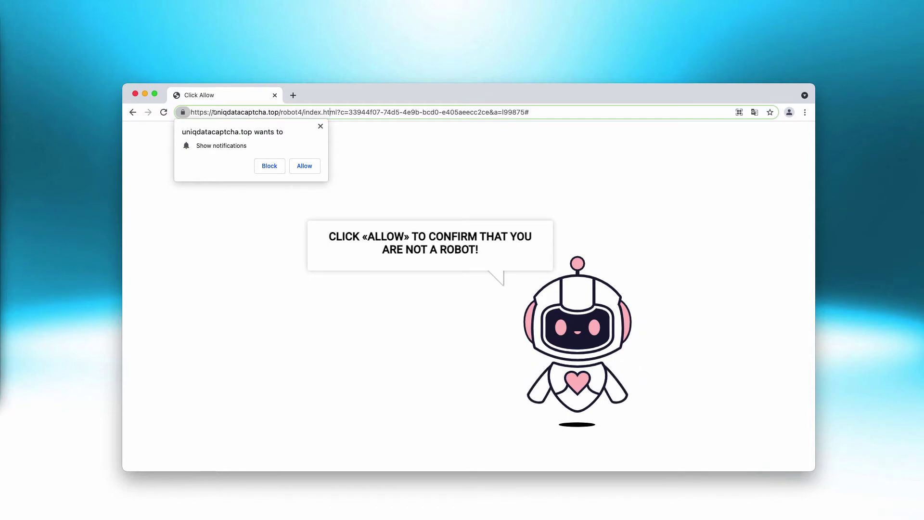
Examine the uniqdatacaptcha.top address by selecting its domain and URL path
left_click_drag(213, 112, 280, 112)
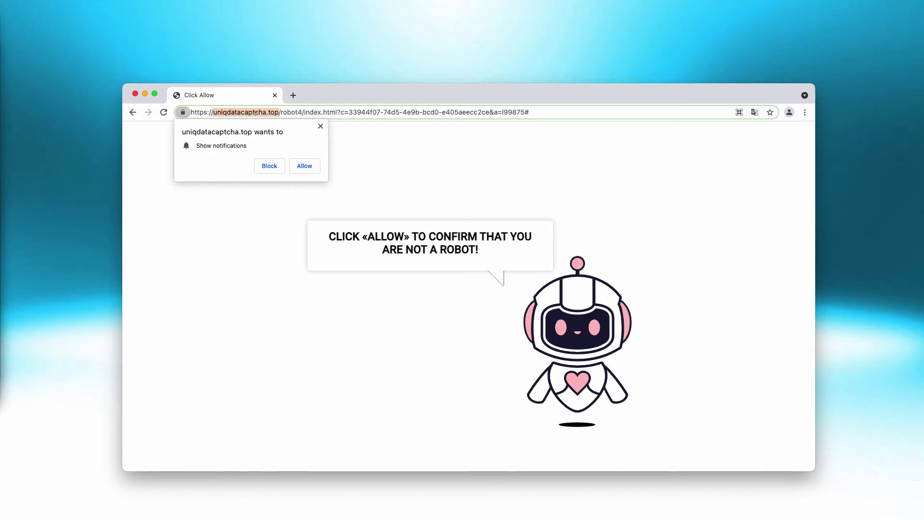
left_click_drag(213, 112, 352, 112)
left_click(298, 112)
left_click_drag(279, 112, 529, 112)
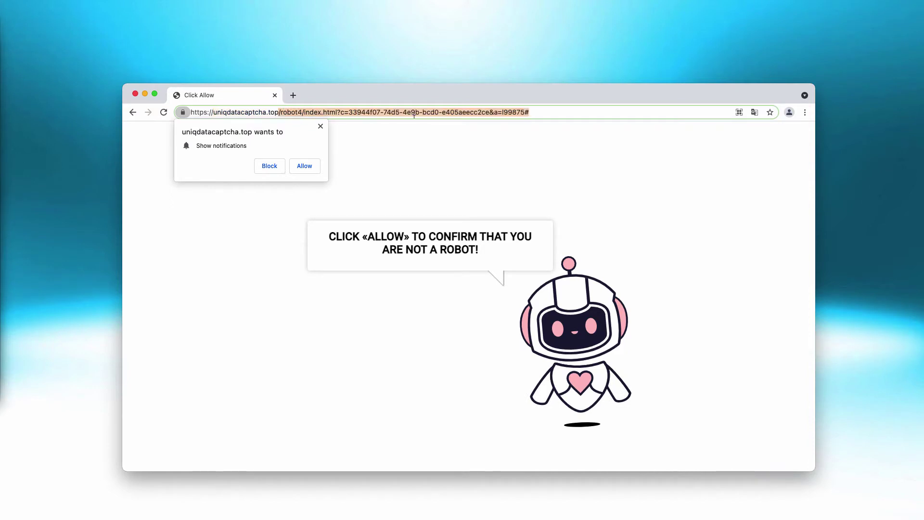
left_click(567, 100)
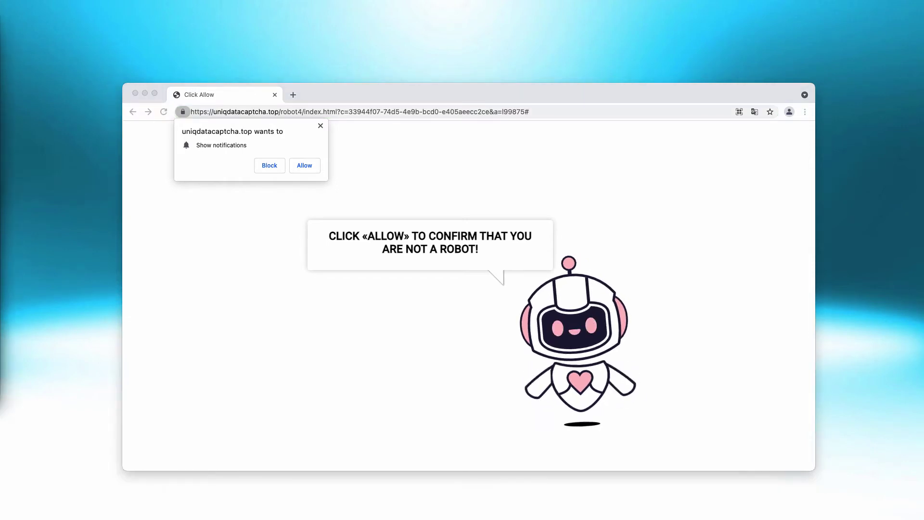
Reposition the browser window and allow uniqdatacaptcha.top to show notifications
left_click_drag(408, 91, 408, 95)
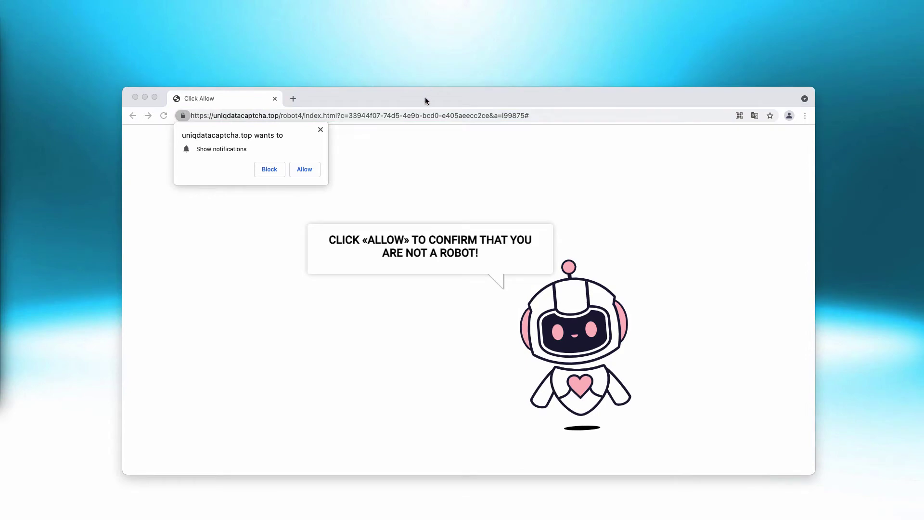
left_click_drag(425, 101, 423, 104)
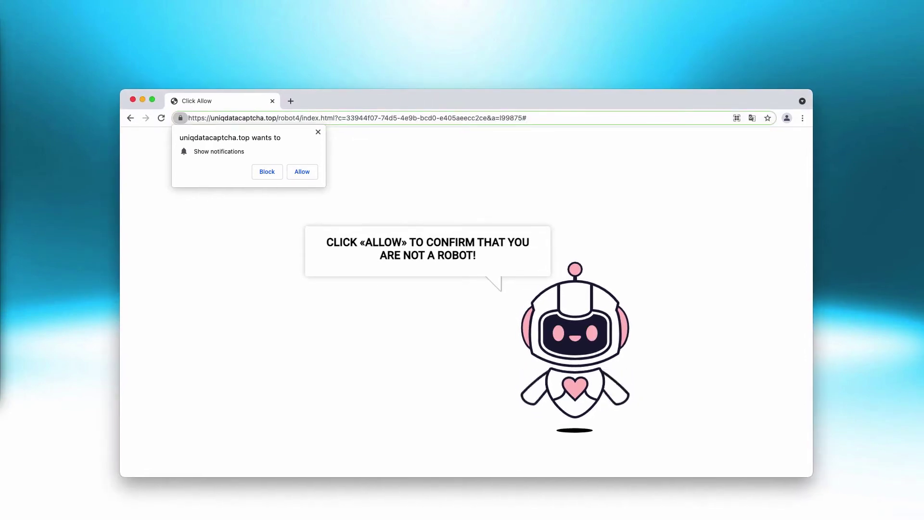
left_click_drag(322, 100, 320, 100)
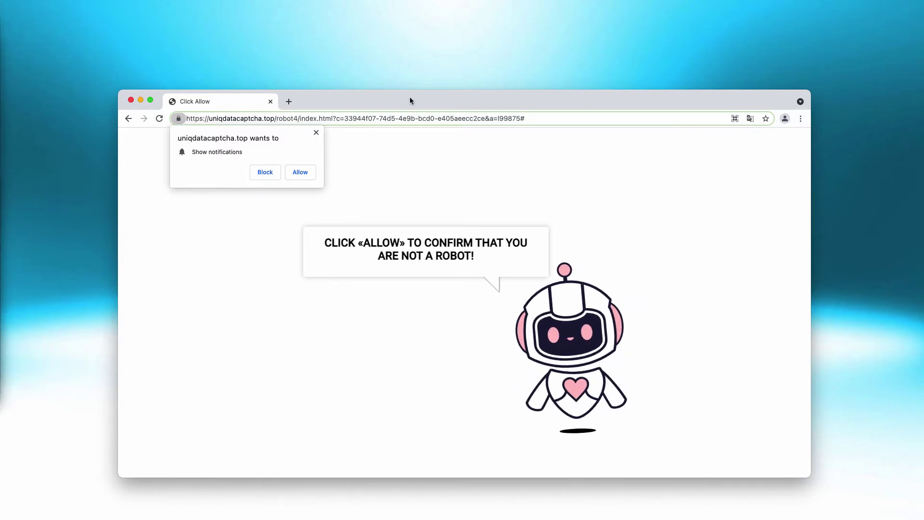
left_click_drag(410, 97, 407, 99)
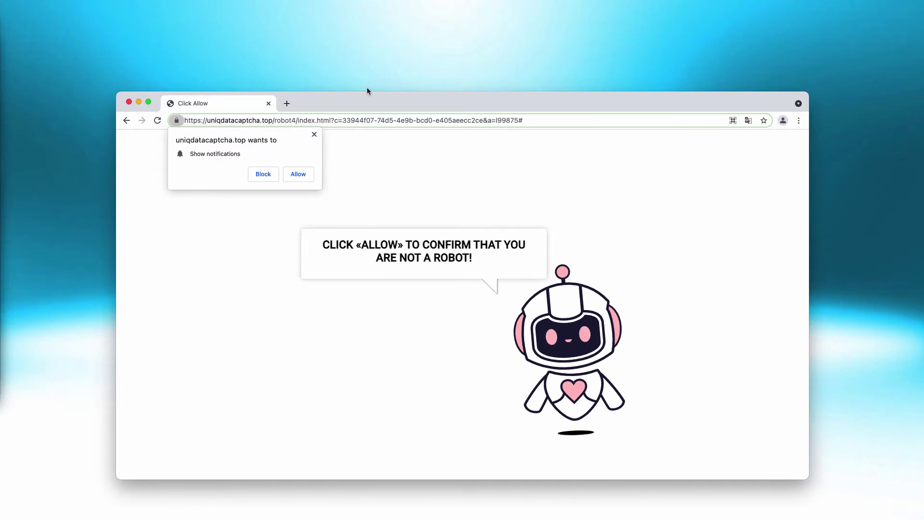
left_click_drag(425, 96, 425, 82)
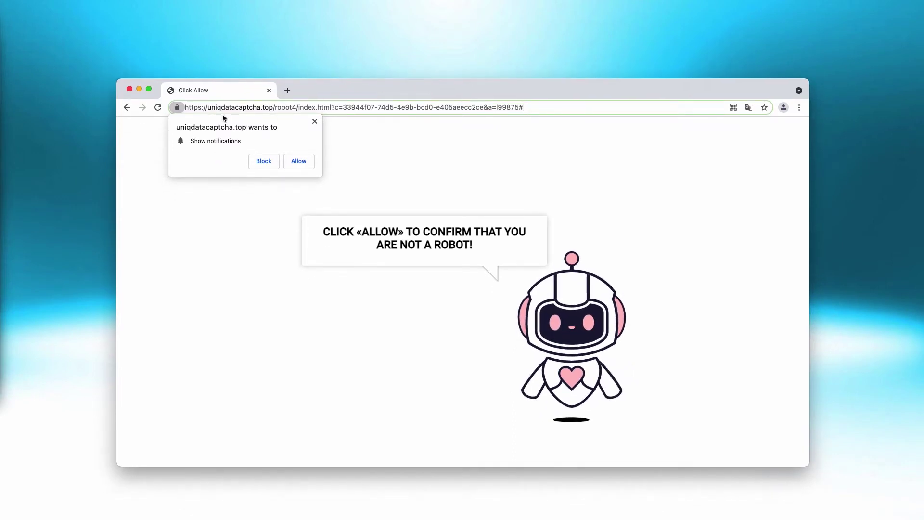
left_click_drag(209, 107, 271, 107)
left_click(412, 159)
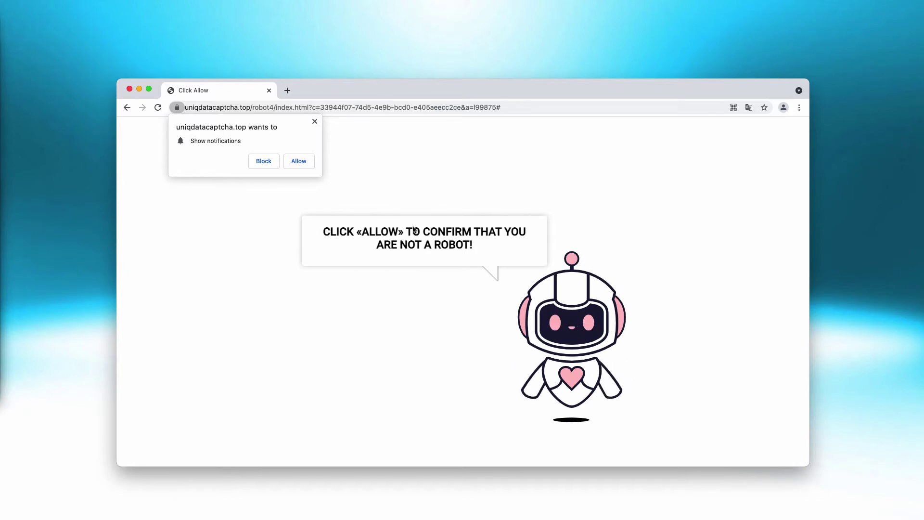
left_click(294, 164)
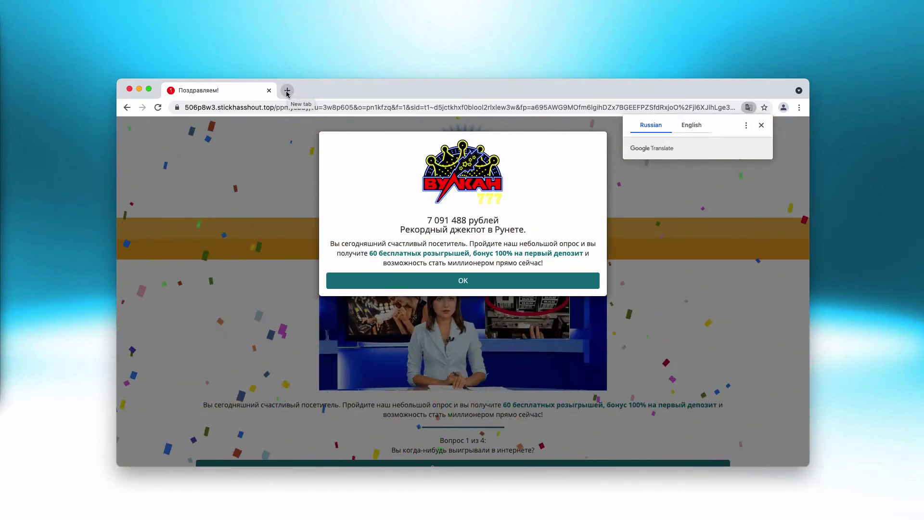
Open a new tab showing the Search Marquis search page and shift the window up-left
left_click(286, 91)
left_click_drag(602, 98, 598, 99)
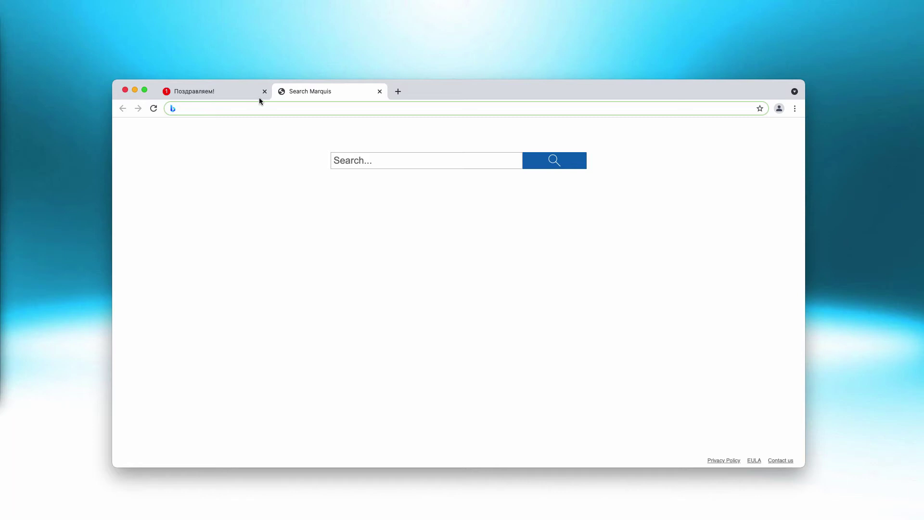
left_click_drag(504, 86, 486, 79)
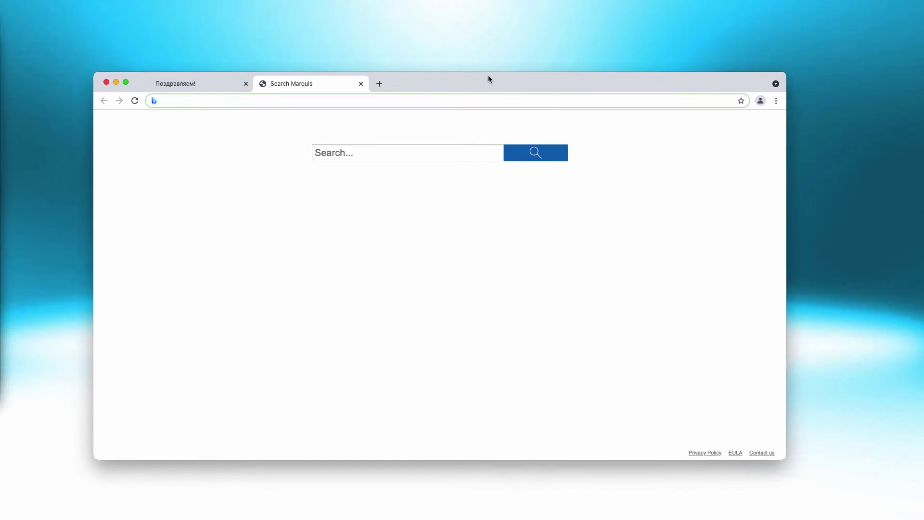
Go to Chrome Settings > Privacy and security > Site Settings > Notifications
left_click(777, 100)
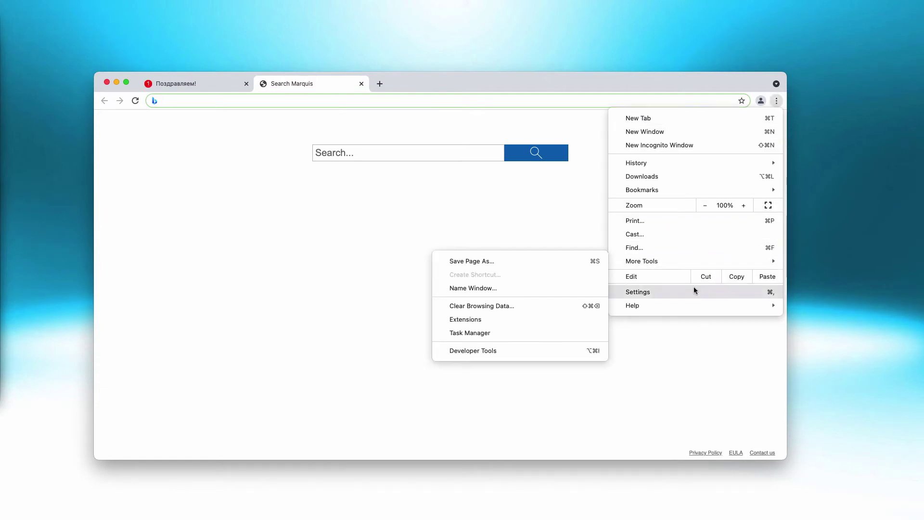
left_click(657, 291)
scroll(451, 262, "down", 5)
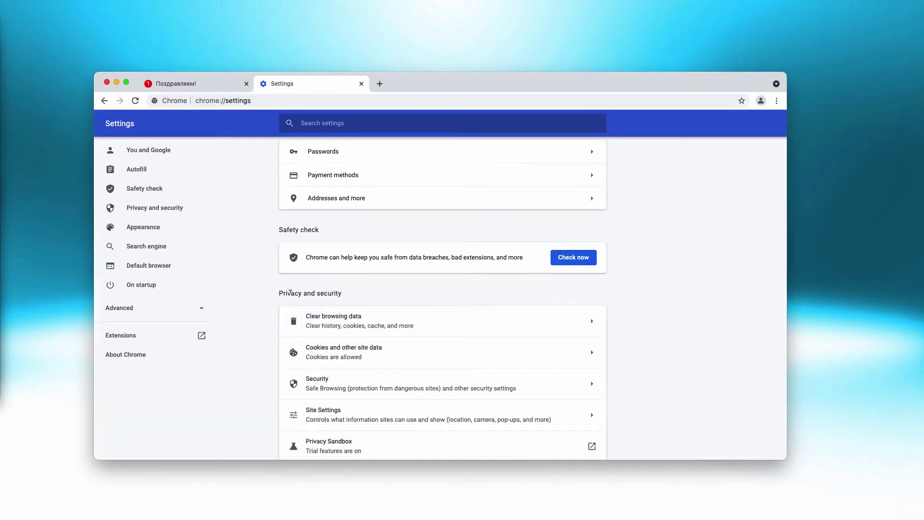
scroll(347, 323, "down", 3)
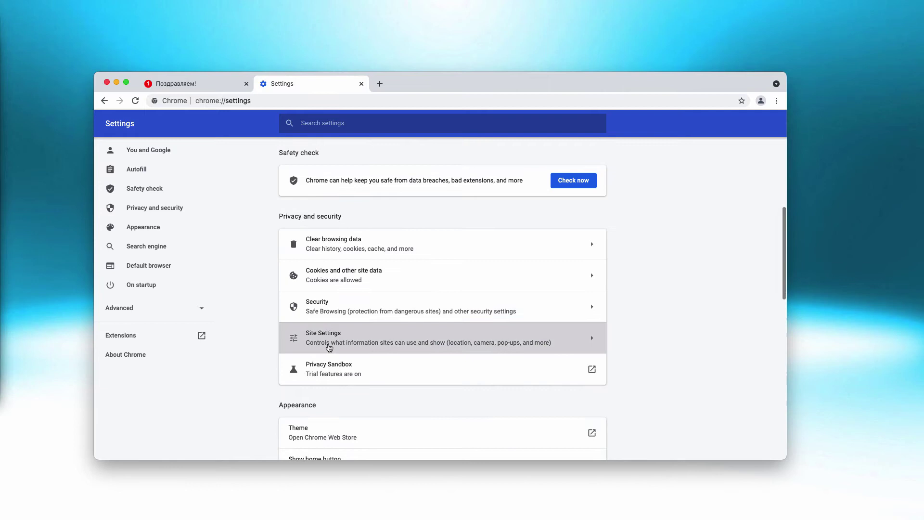
left_click(336, 348)
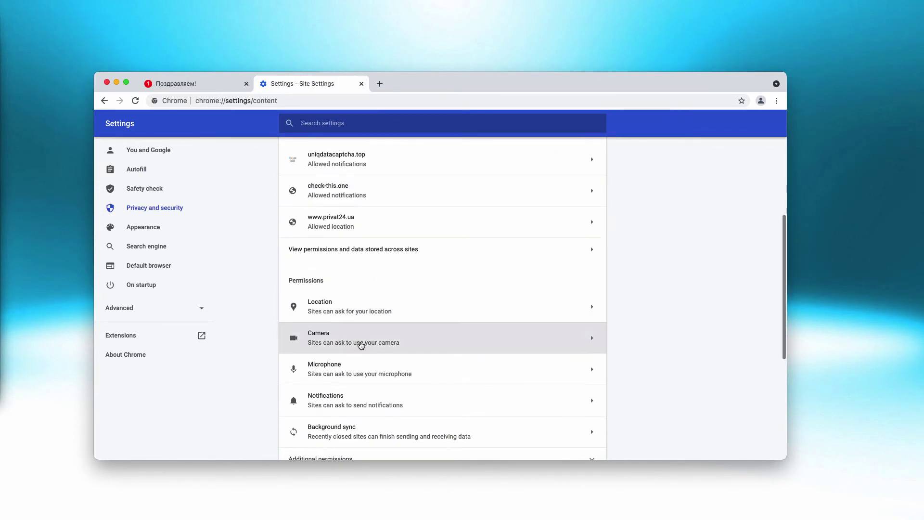
scroll(366, 349, "down", 1)
left_click(327, 366)
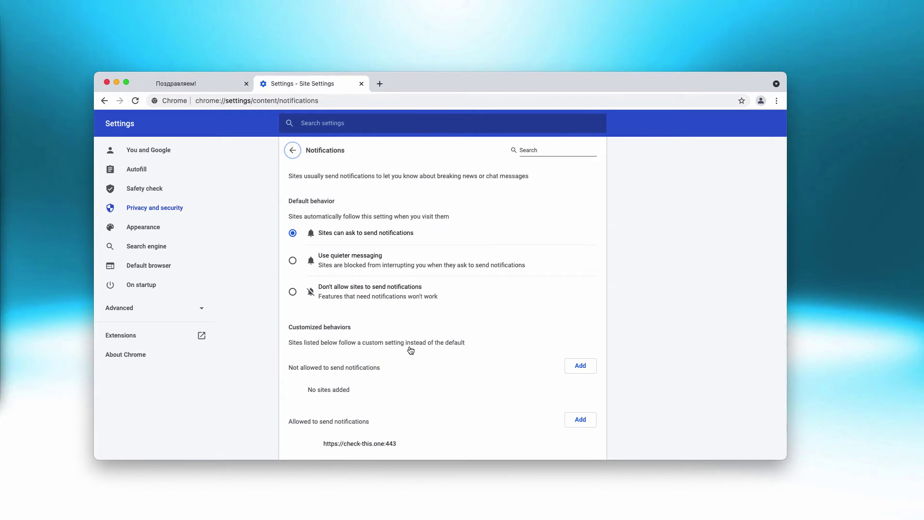
Remove check-this.one and uniqdatacaptcha.top from the sites allowed to send notifications
scroll(417, 318, "down", 2)
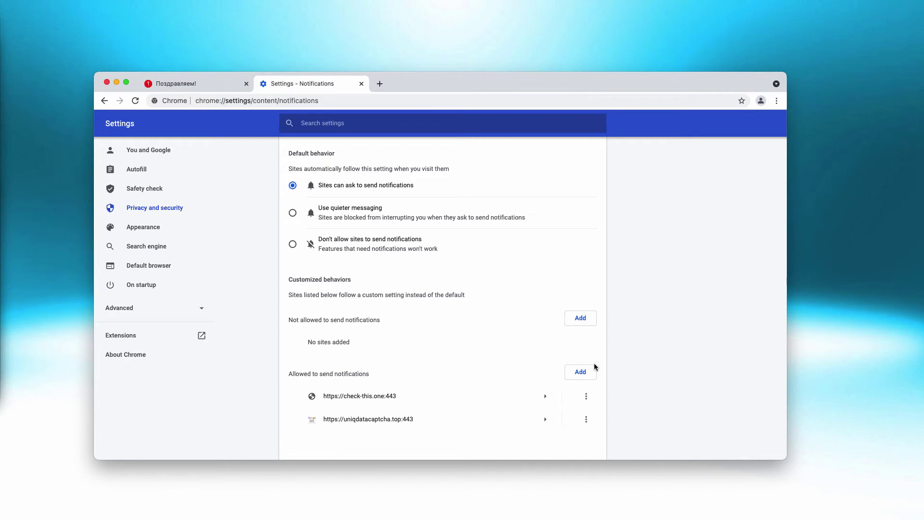
left_click(586, 396)
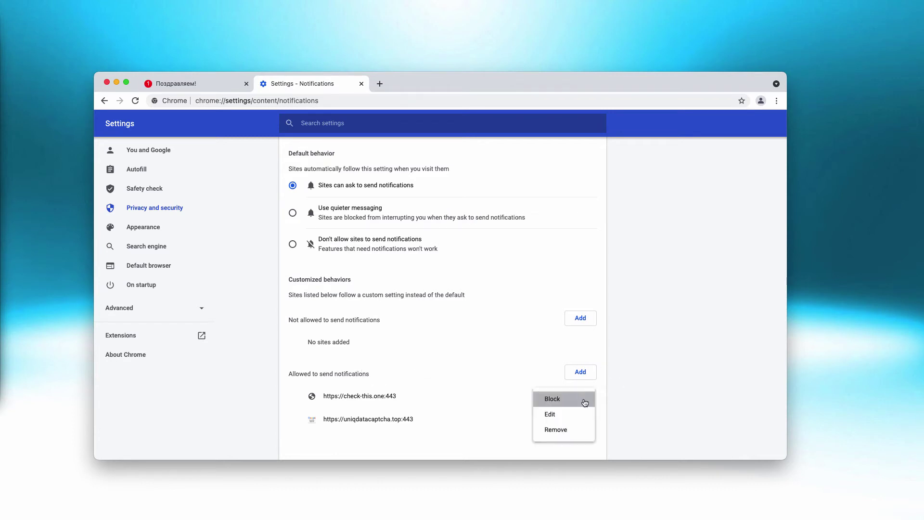
left_click(568, 427)
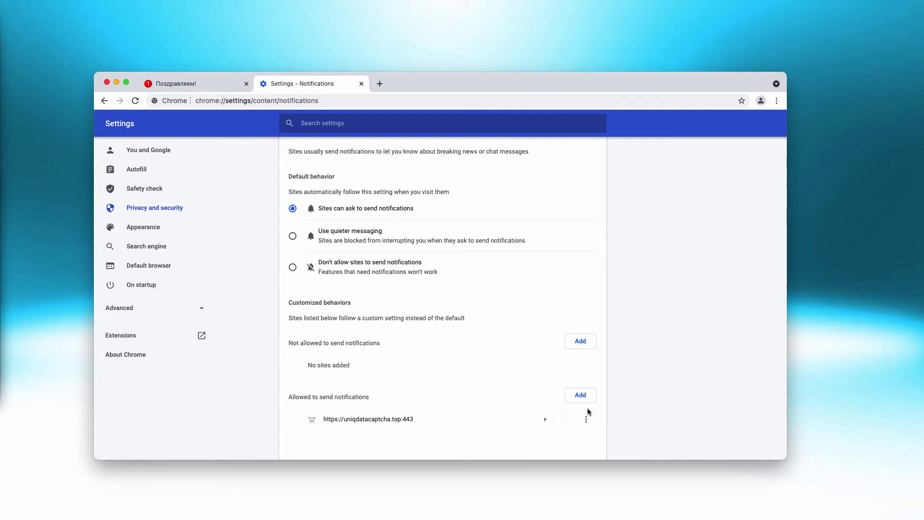
left_click(586, 418)
left_click(568, 422)
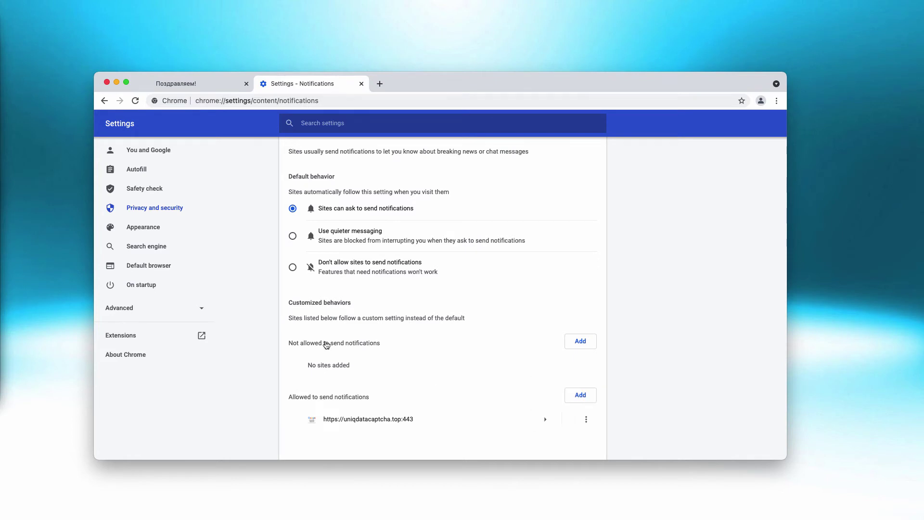
Navigate to combocleaner.com from the address bar
left_click(322, 100)
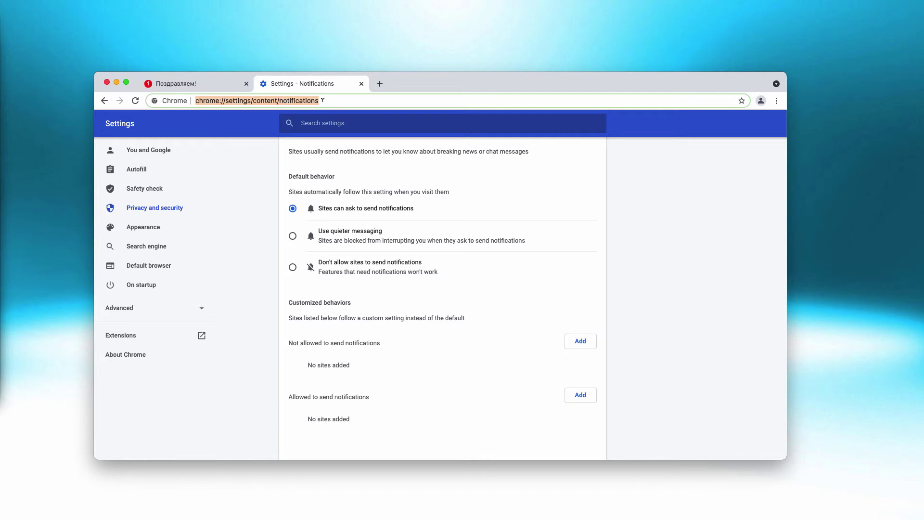
type("c")
key("Return")
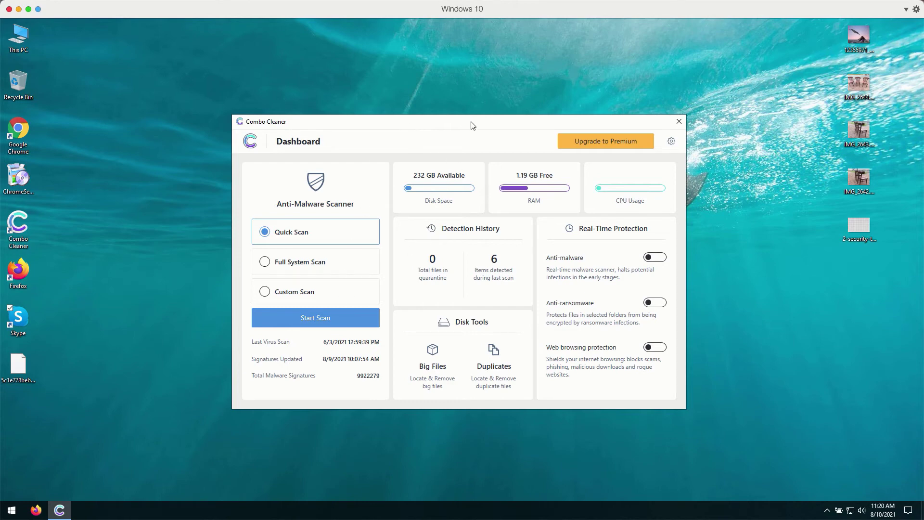
Start Combo Cleaner's Quick Scan for malware
left_click(311, 320)
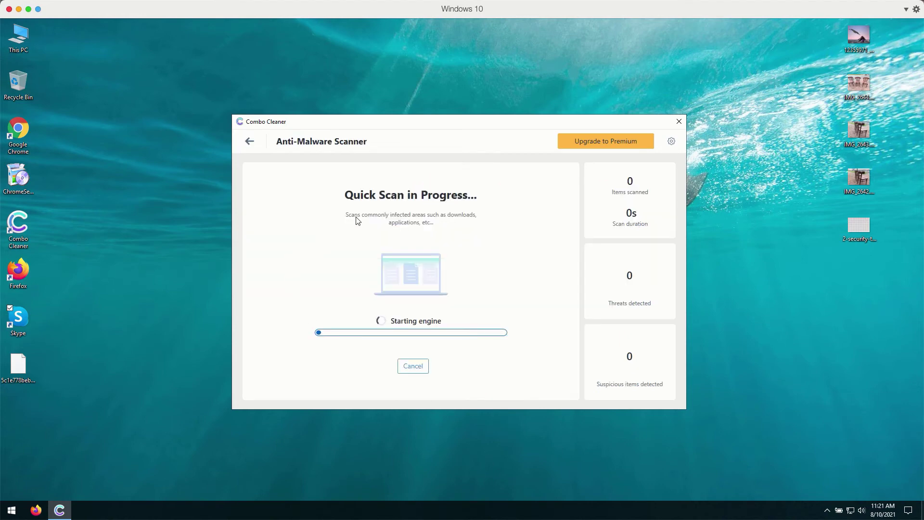